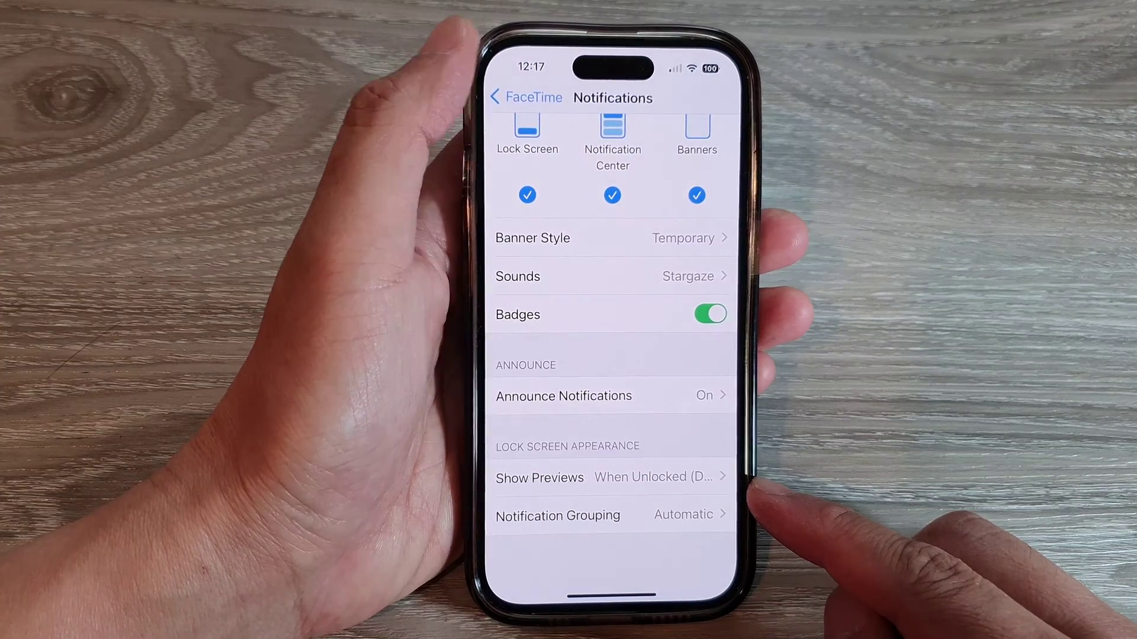
Step: Back out of FaceTime's notification settings toward the main Settings list
click(529, 97)
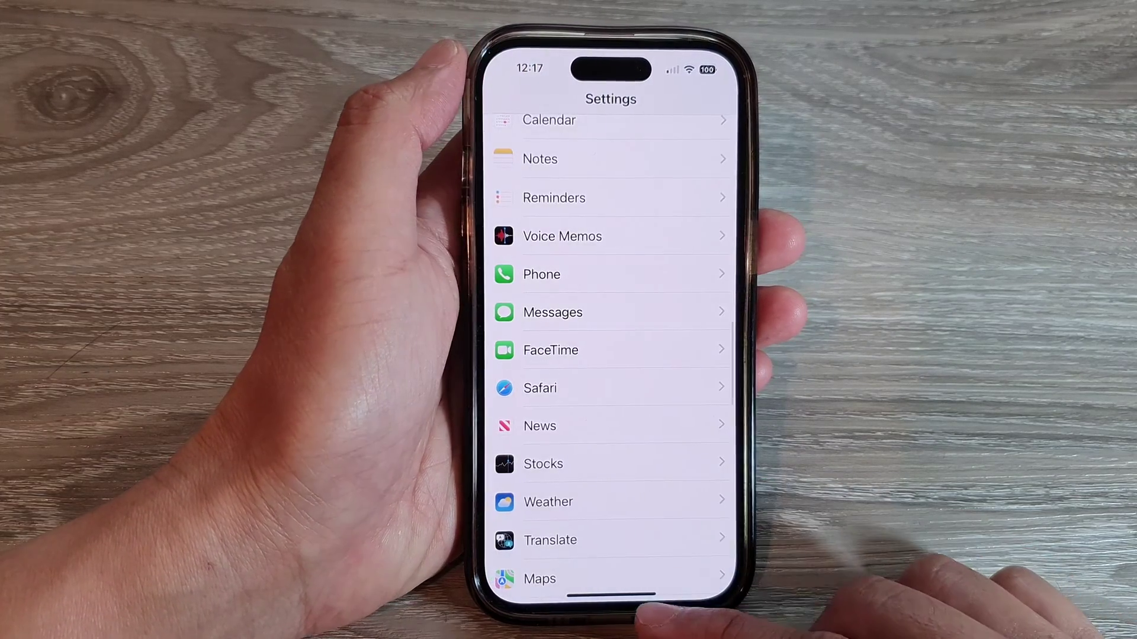
Step: Swipe up to the home screen and relaunch the Settings app
drag(640, 604, 759, 408)
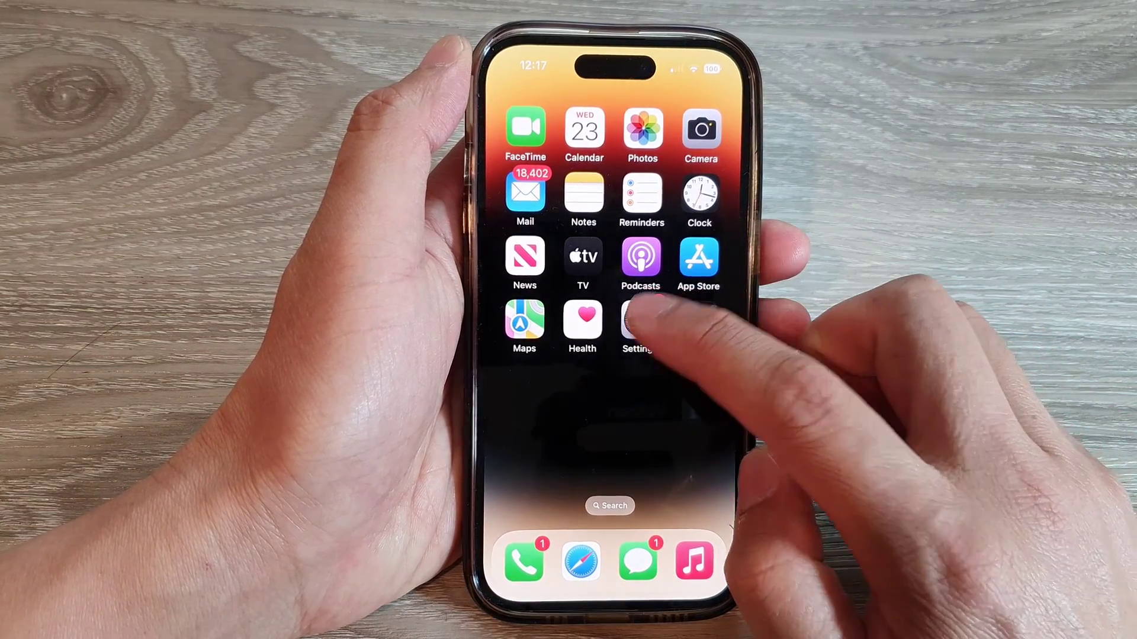
click(641, 321)
scroll(697, 280, up, 10)
scroll(761, 470, down, 5)
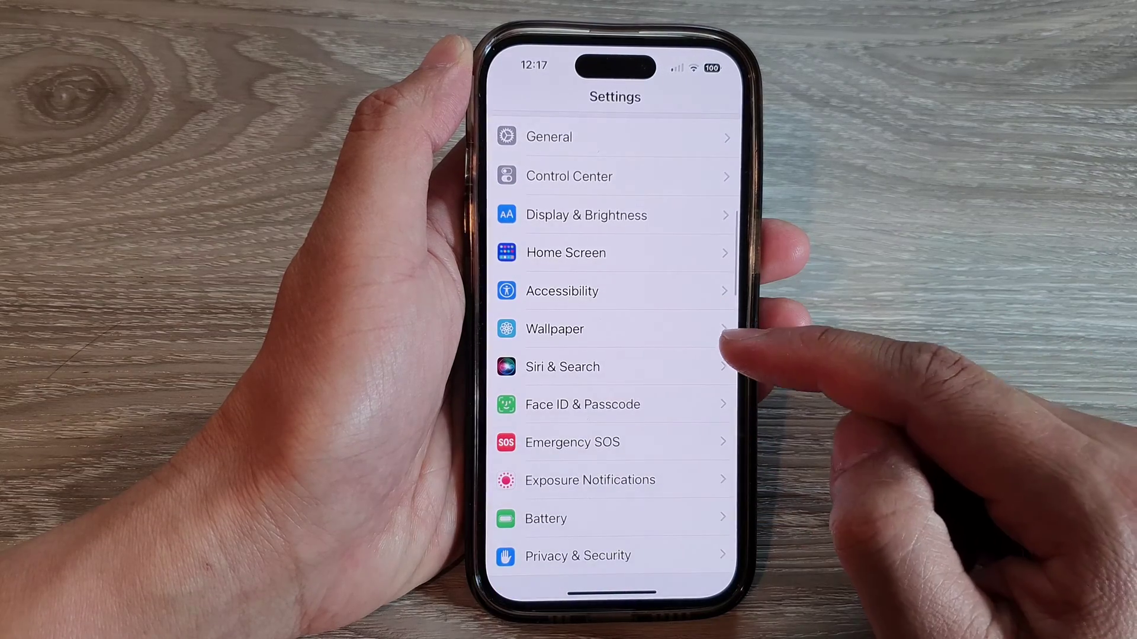
scroll(712, 355, down, 4)
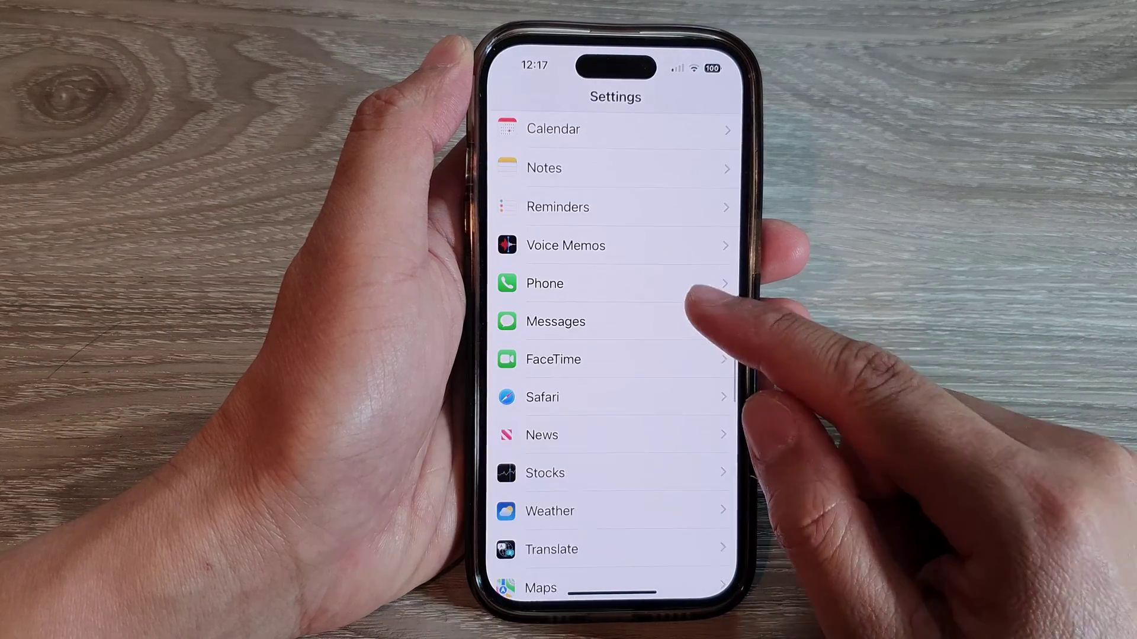
Step: Open FaceTime's settings page and then its Notifications settings
click(711, 360)
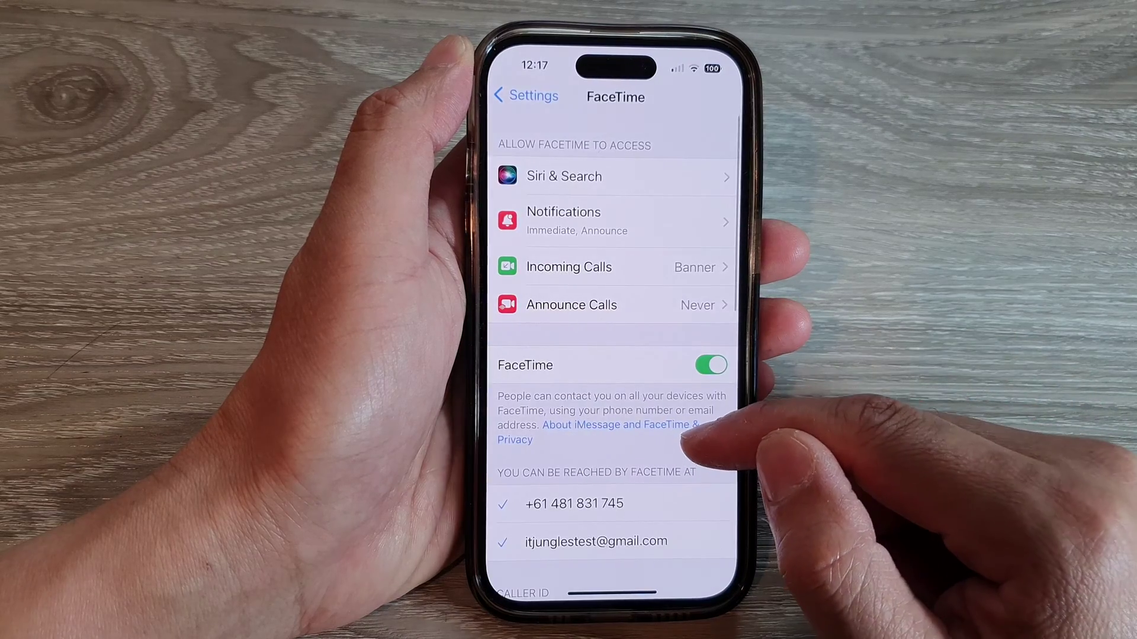
scroll(736, 420, down, 5)
scroll(737, 330, up, 5)
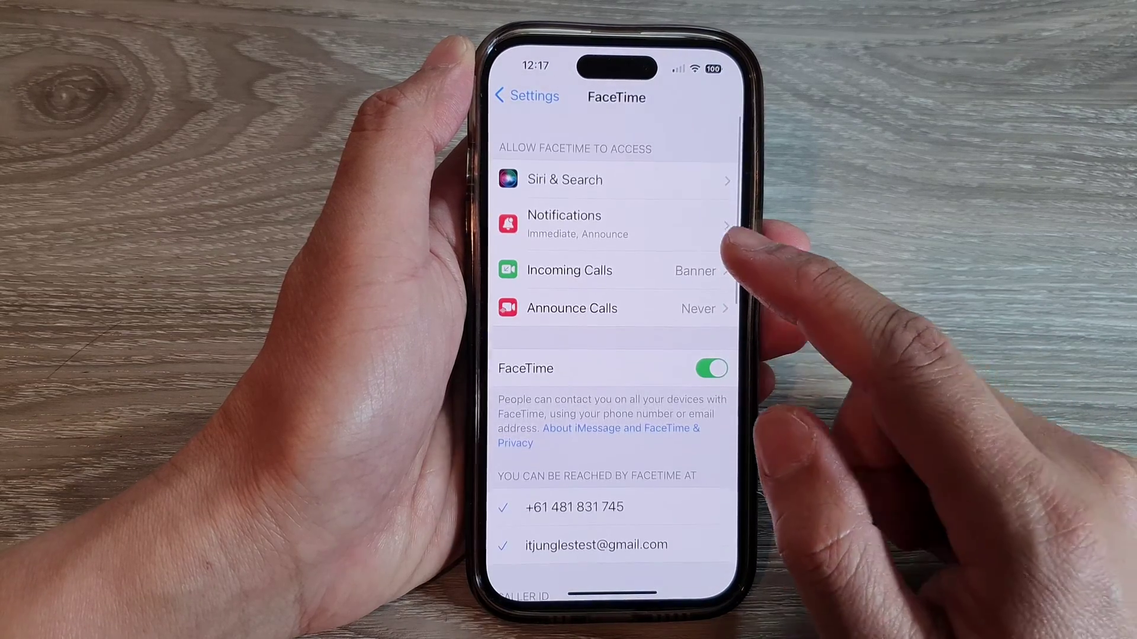
click(723, 226)
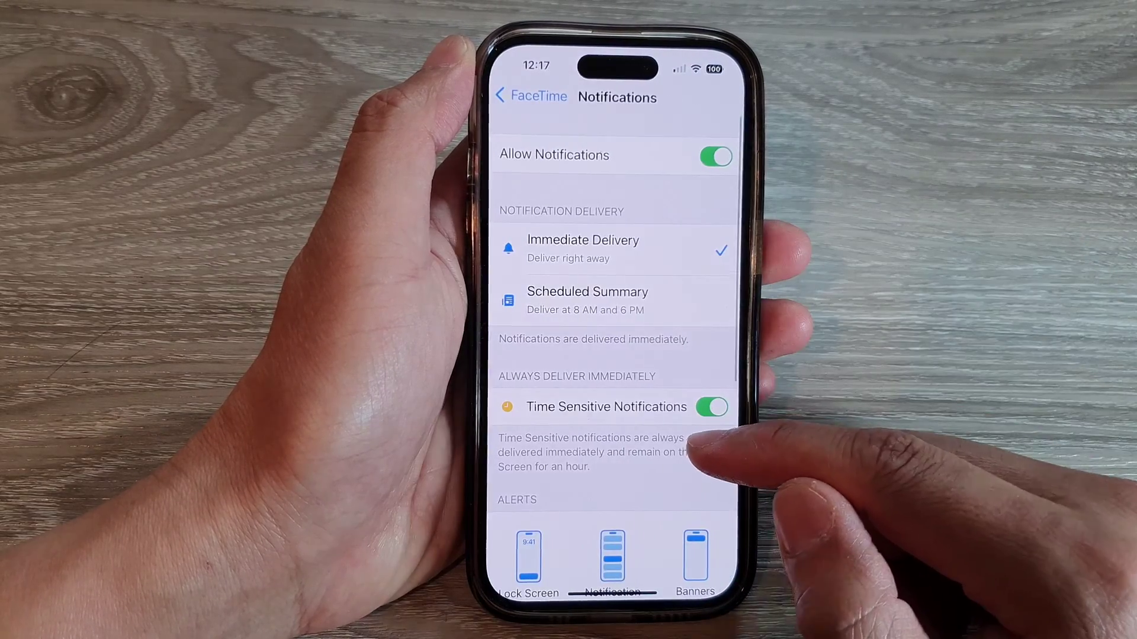
scroll(697, 479, down, 5)
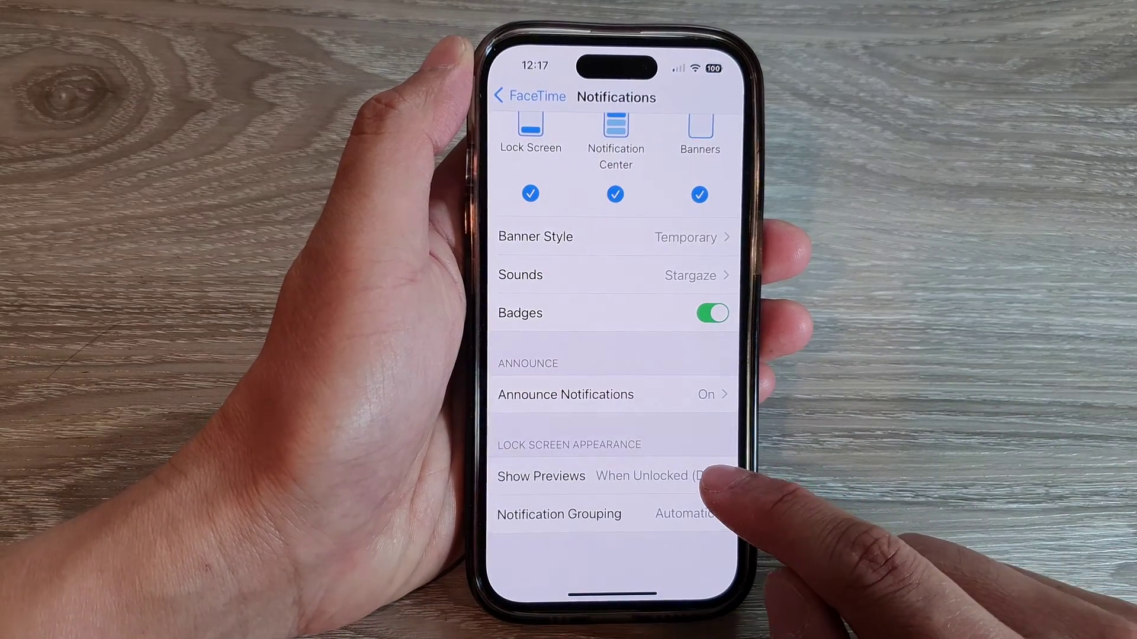
Step: Open Show Previews, try When Unlocked and Never, and settle on Always
click(711, 477)
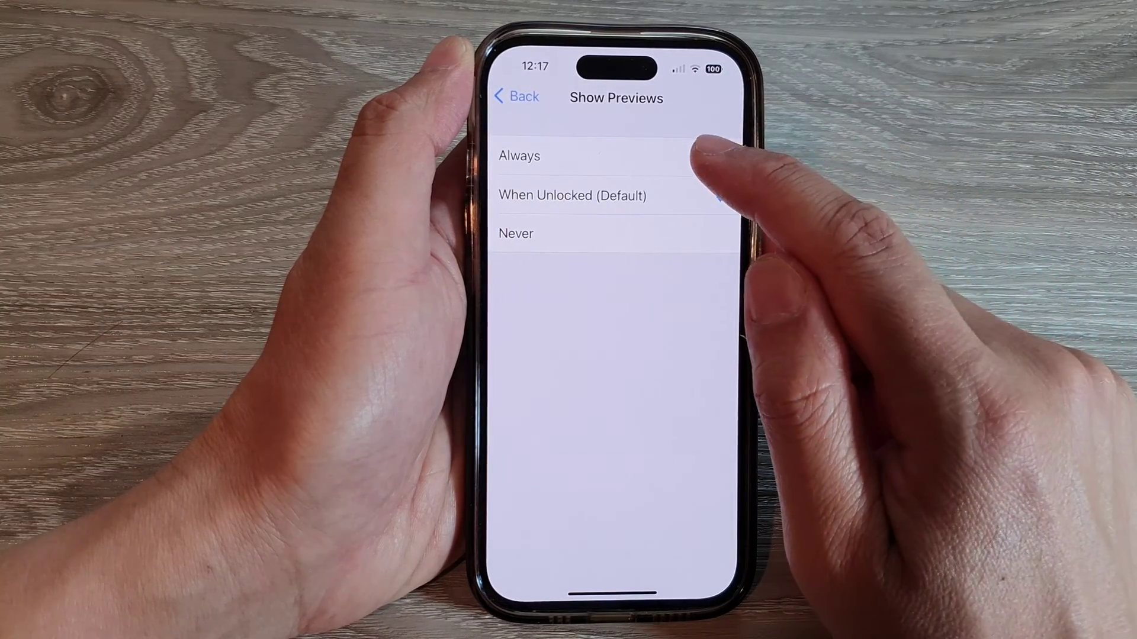
click(737, 157)
click(738, 197)
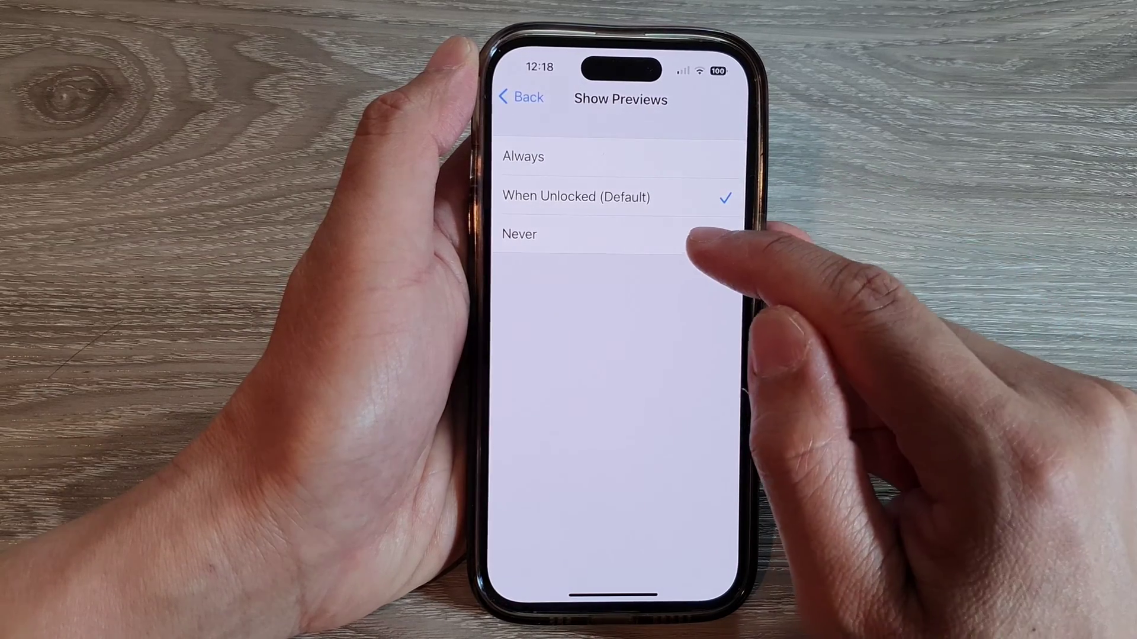
click(738, 235)
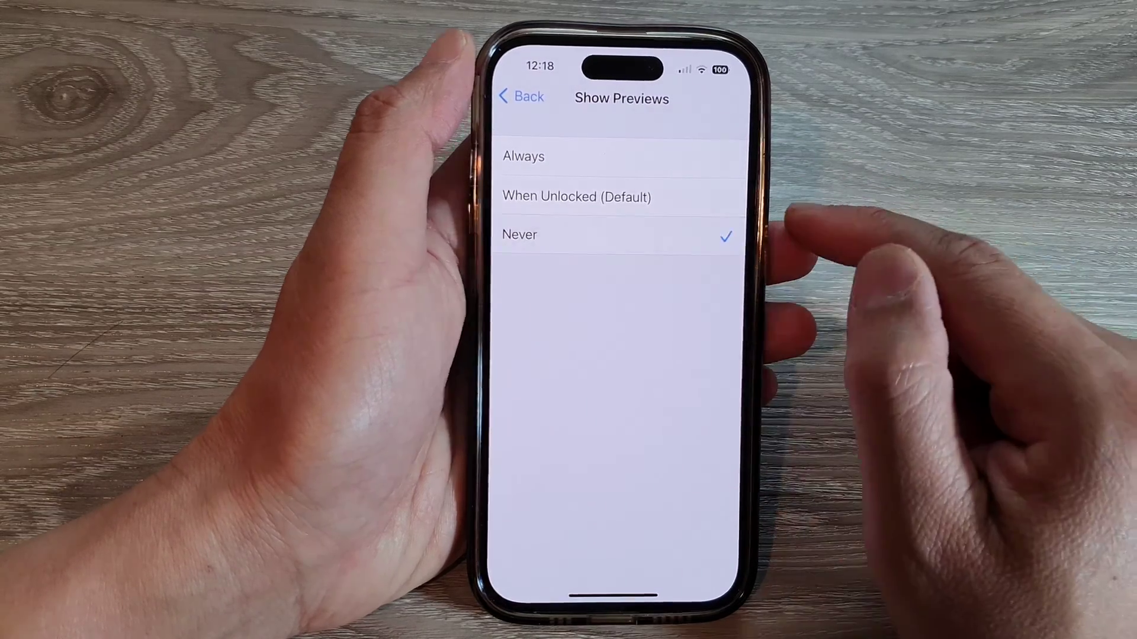
click(738, 157)
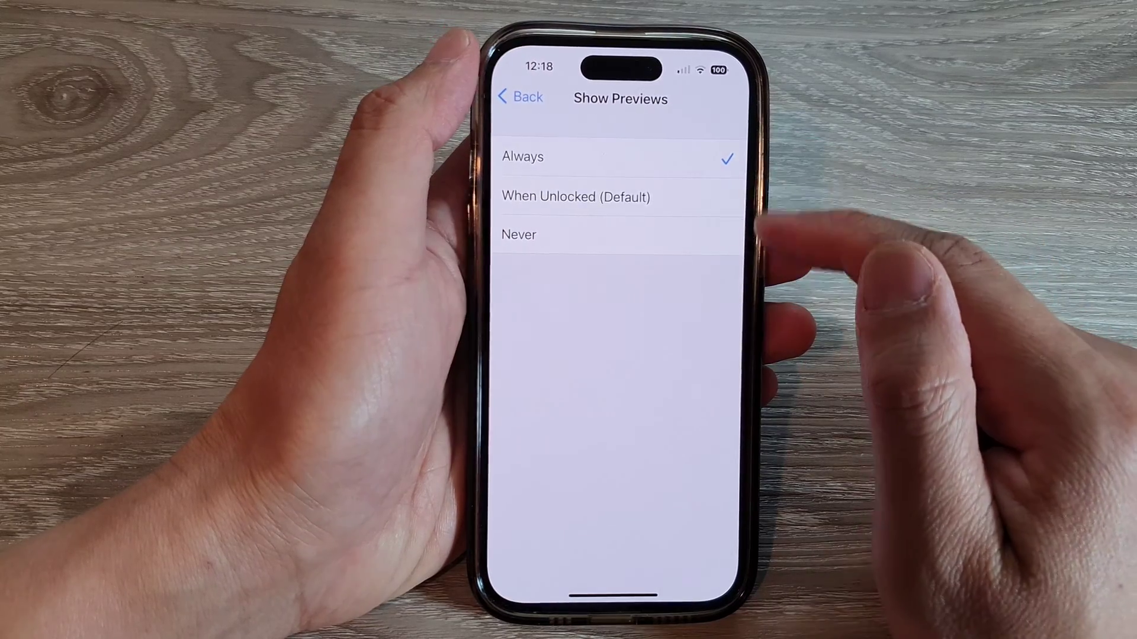
Step: Return to FaceTime's Notifications page showing Always, then swipe up to the home screen
click(528, 98)
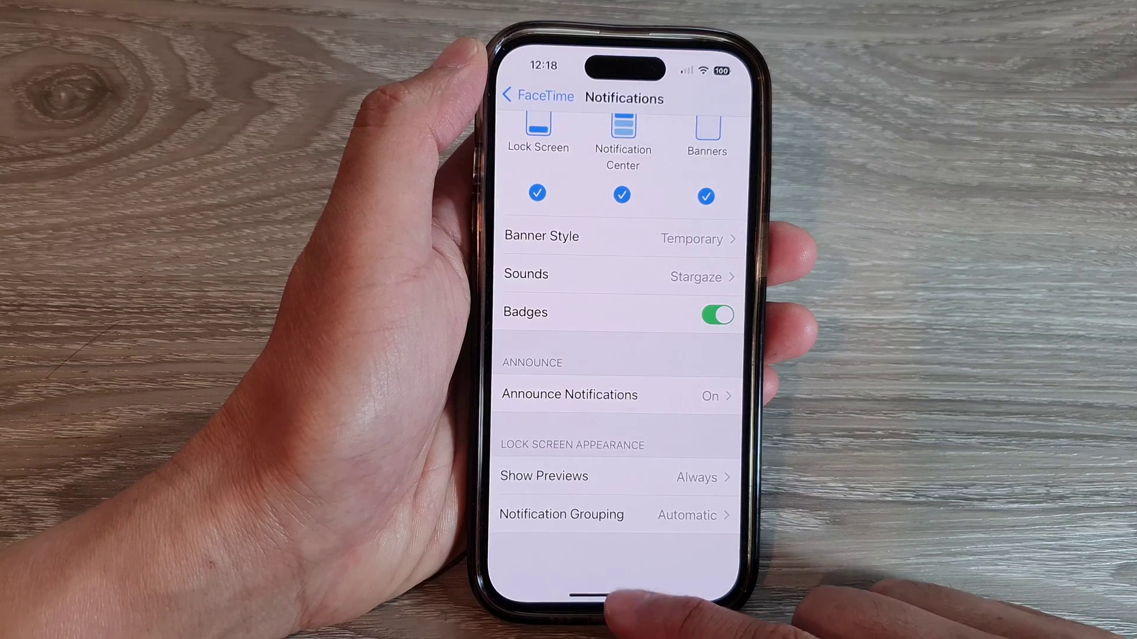
drag(622, 590, 622, 400)
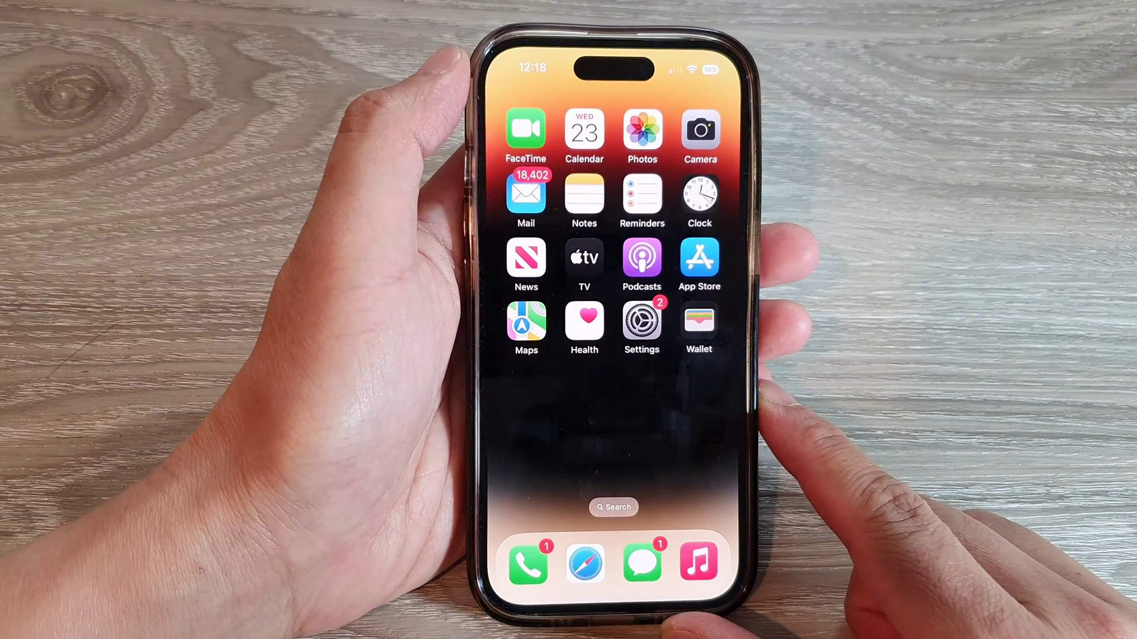